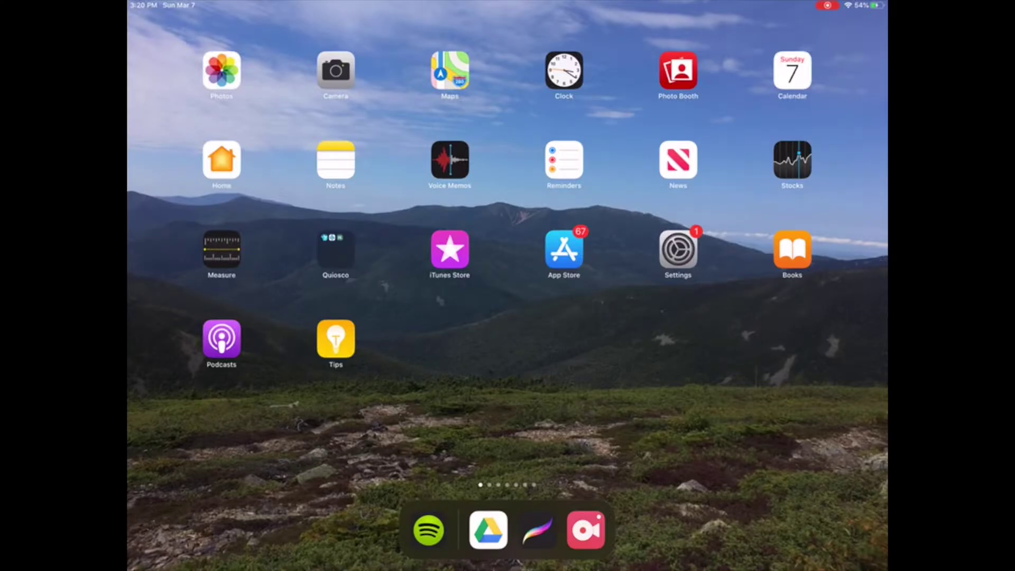
Launch Procreate and create a new 3840×2160 canvas from the preset list
click(538, 531)
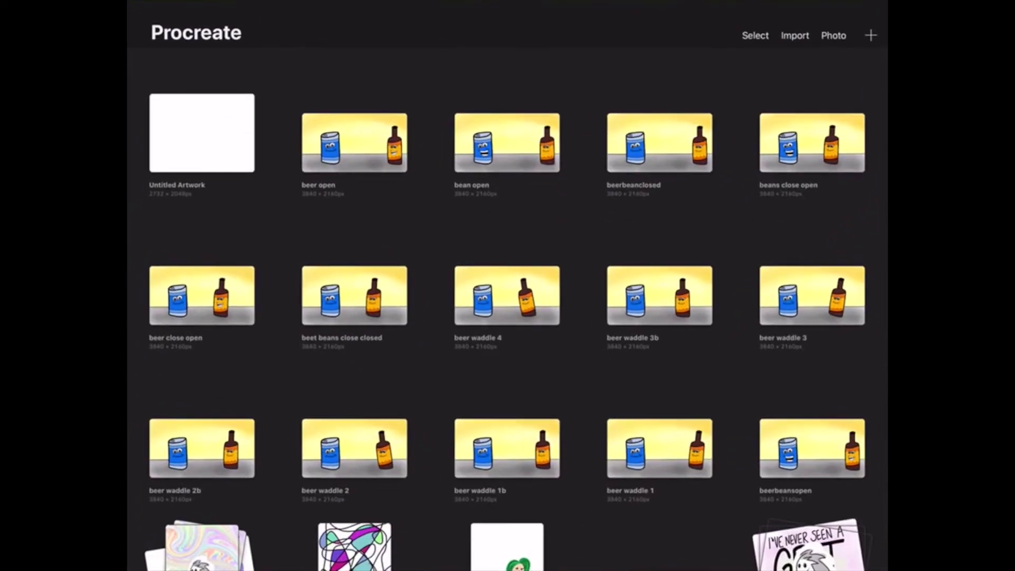
click(871, 35)
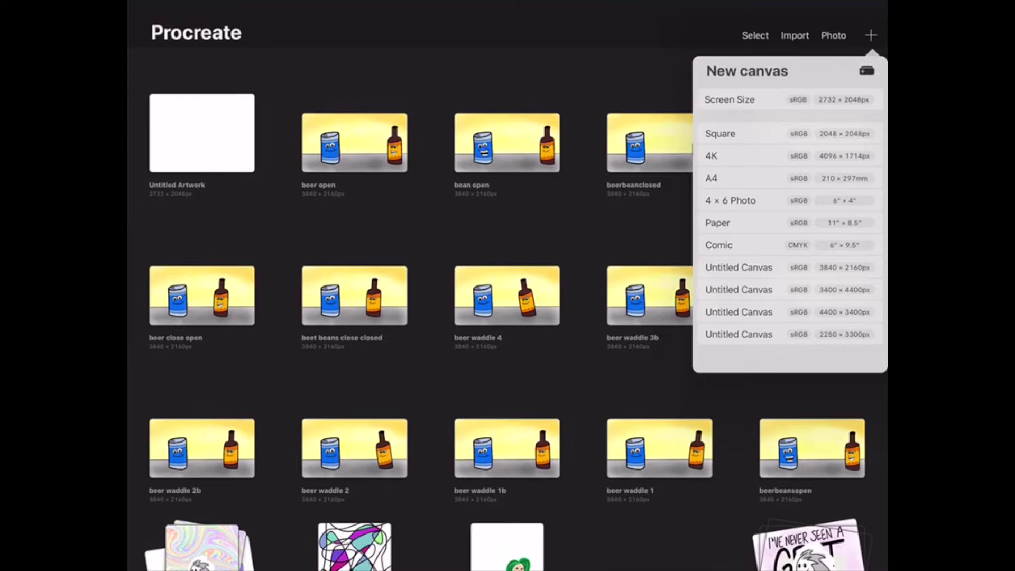
click(739, 267)
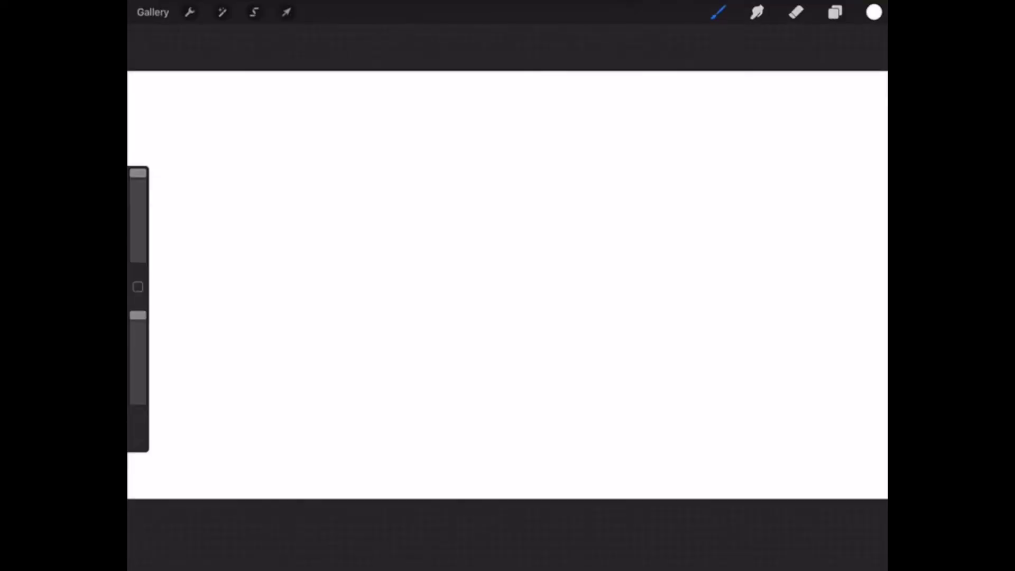
Hand-letter the word DRAW on the blank canvas with brush strokes
drag(213, 167, 246, 309)
mouse_move(186, 177)
mouse_down()
mouse_move(307, 175)
mouse_move(222, 333)
mouse_up()
mouse_move(338, 195)
mouse_down()
mouse_move(345, 323)
mouse_move(426, 311)
mouse_up()
drag(436, 348, 509, 315)
drag(452, 286, 494, 260)
mouse_move(521, 169)
mouse_down()
mouse_move(525, 230)
mouse_move(605, 118)
mouse_up()
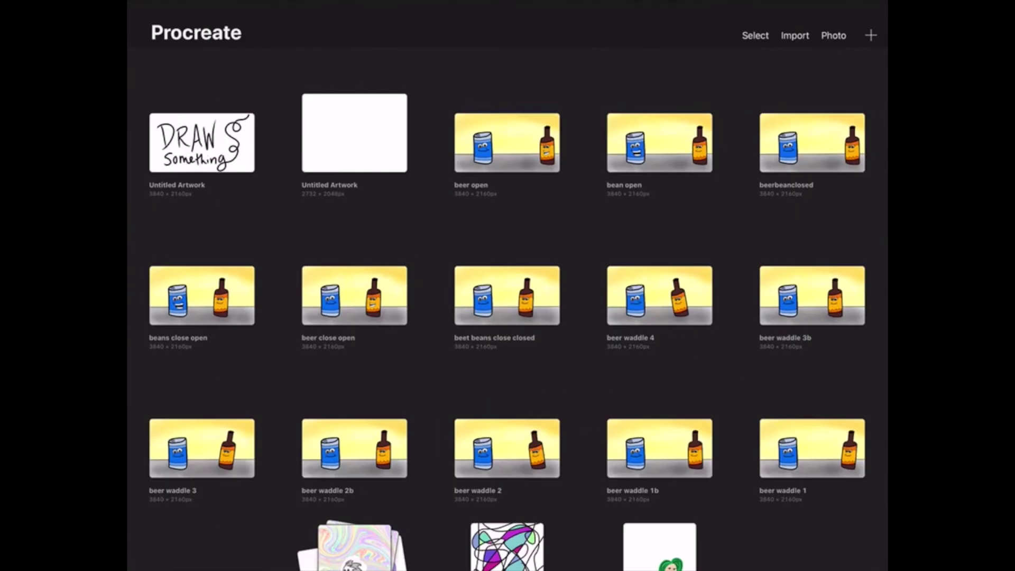
Duplicate the beerbeanclosed artwork in the gallery
click(755, 35)
click(812, 143)
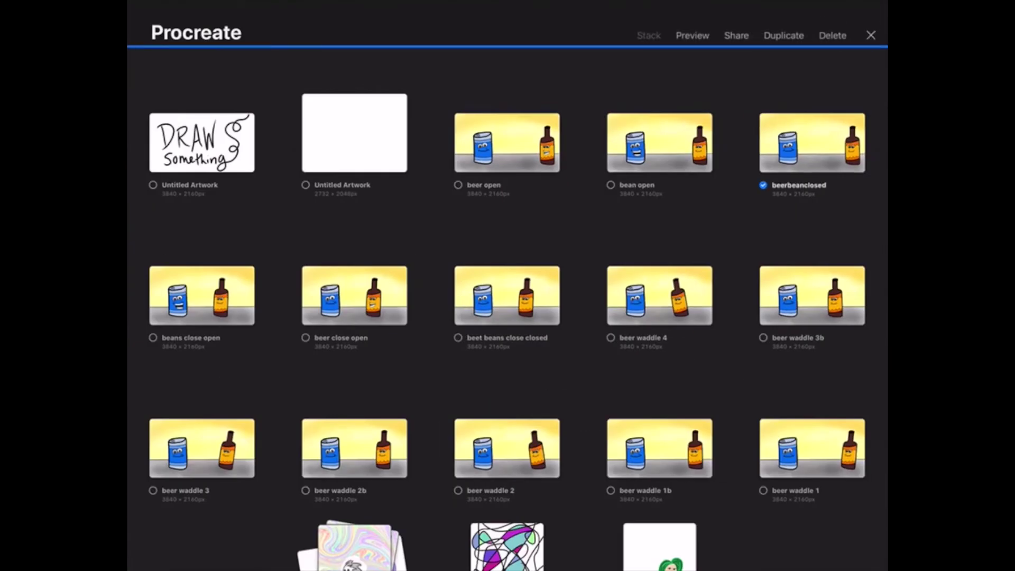
click(785, 35)
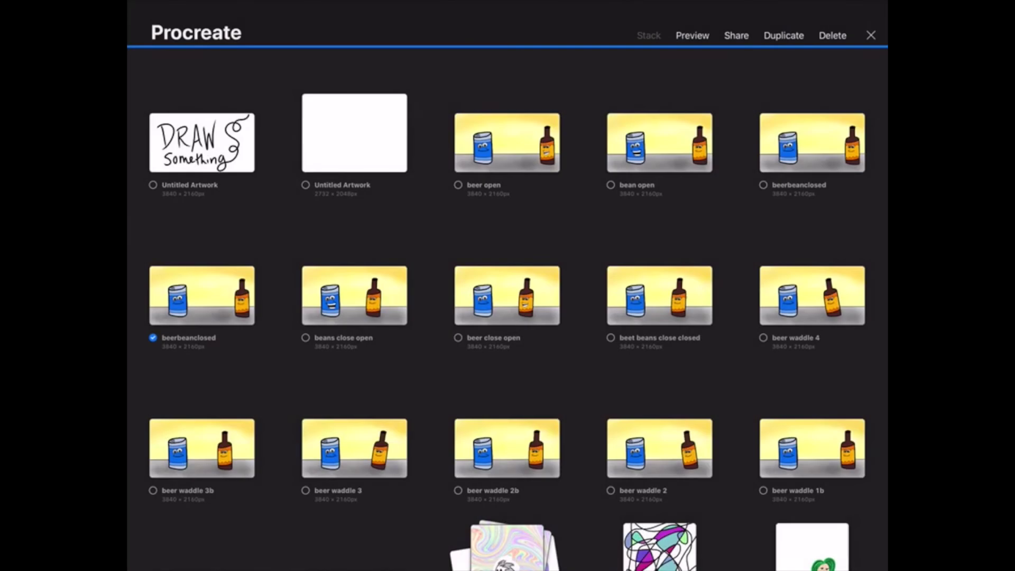
click(871, 35)
In beer waddle 1b, rotate the top bottle group about 5 degrees
click(812, 449)
click(835, 12)
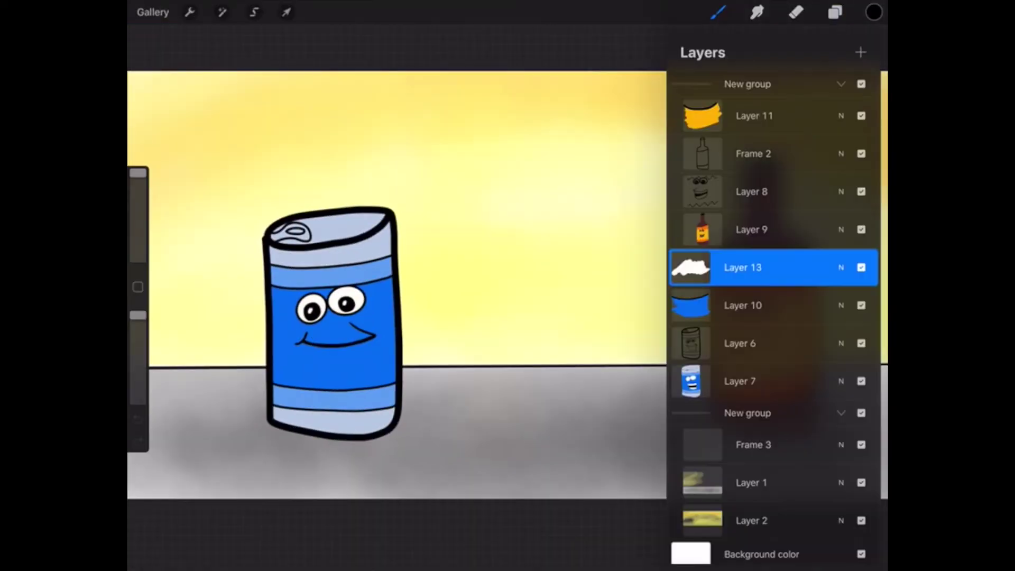
click(748, 84)
click(286, 13)
mouse_move(764, 136)
mouse_down()
mouse_move(789, 138)
mouse_move(746, 143)
mouse_up()
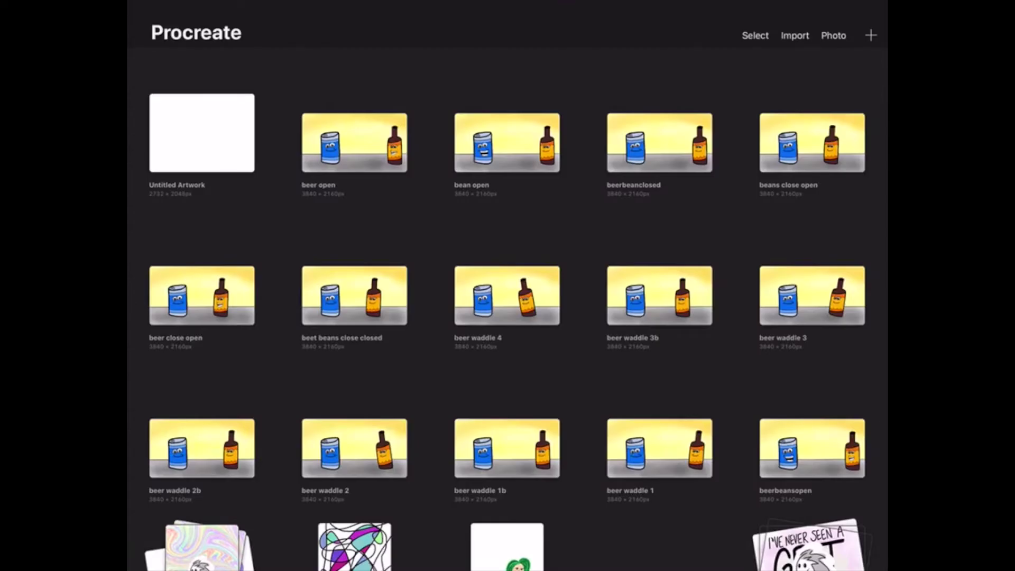
Select five artworks, beet beans close closed through beer waddle 2b, and export them as PNG
click(755, 35)
click(354, 296)
click(507, 296)
click(659, 296)
click(813, 295)
click(202, 449)
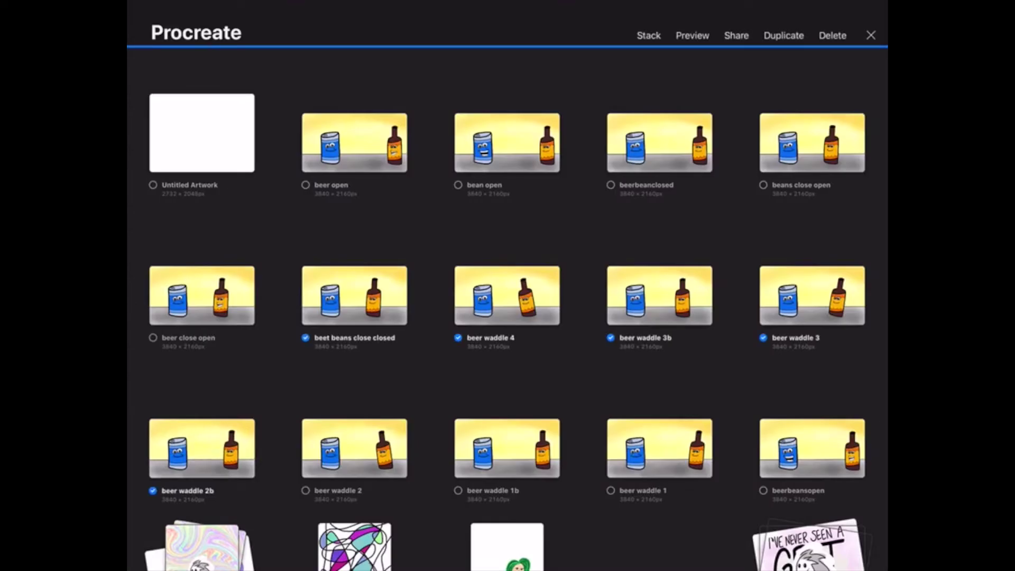
click(736, 35)
click(703, 193)
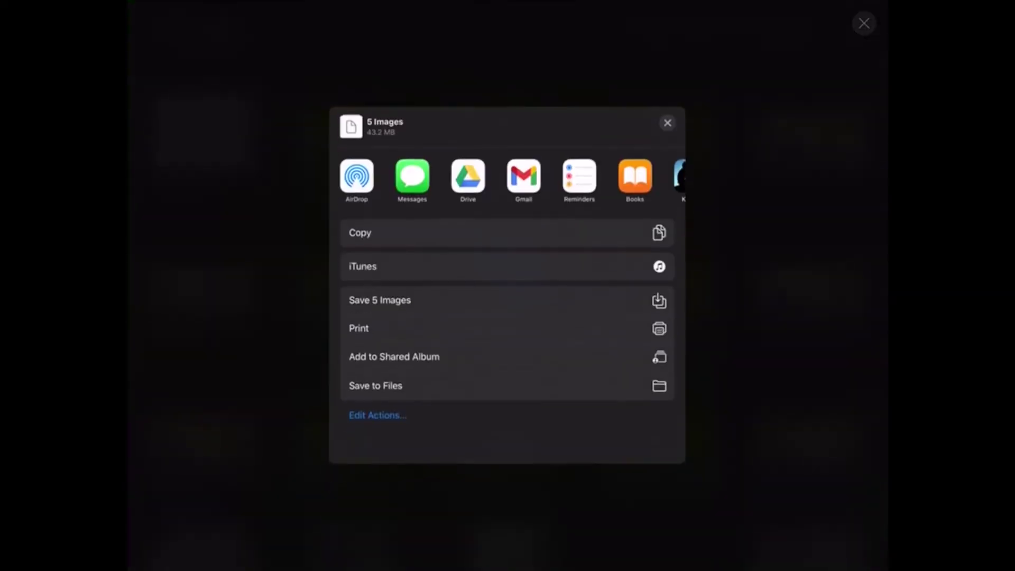
Upload the five PNG frames to the beans and beer folder in Google Drive
click(468, 176)
click(443, 382)
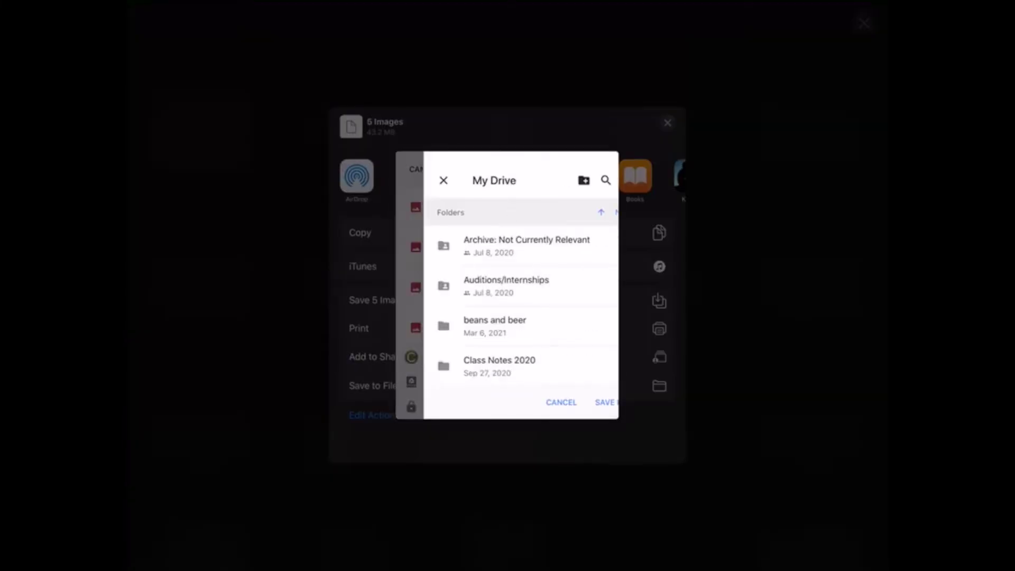
click(465, 320)
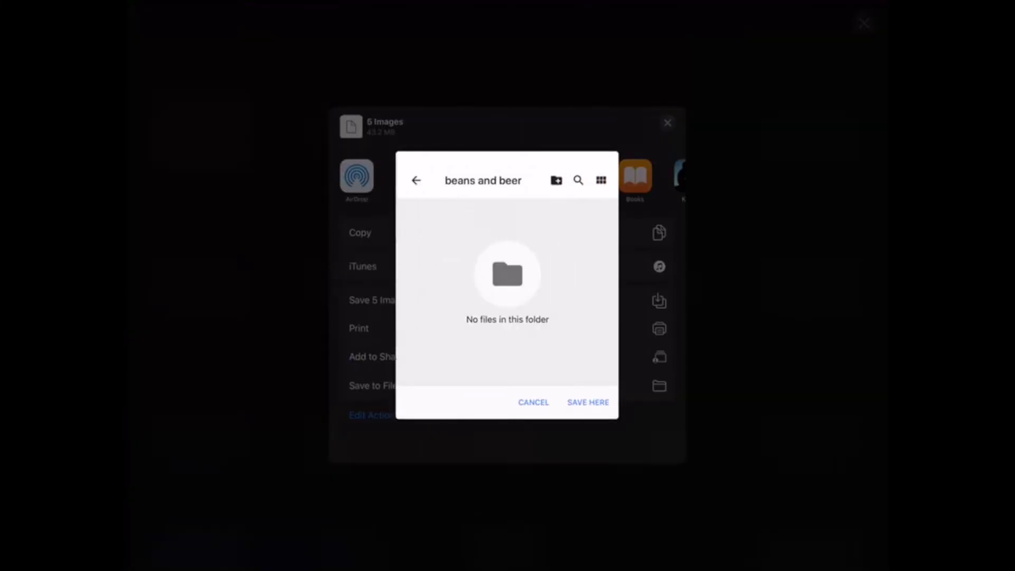
click(588, 402)
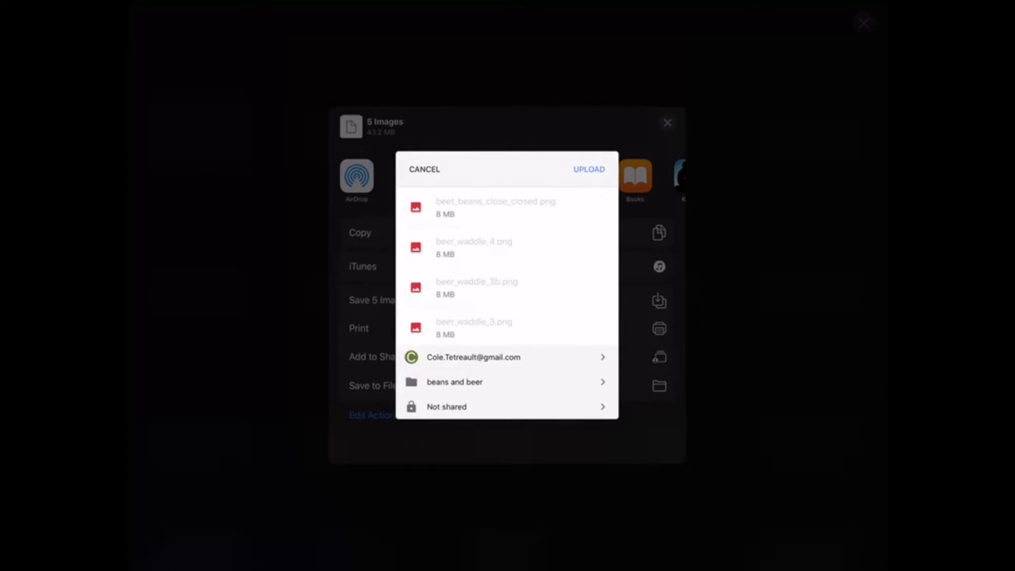
click(589, 169)
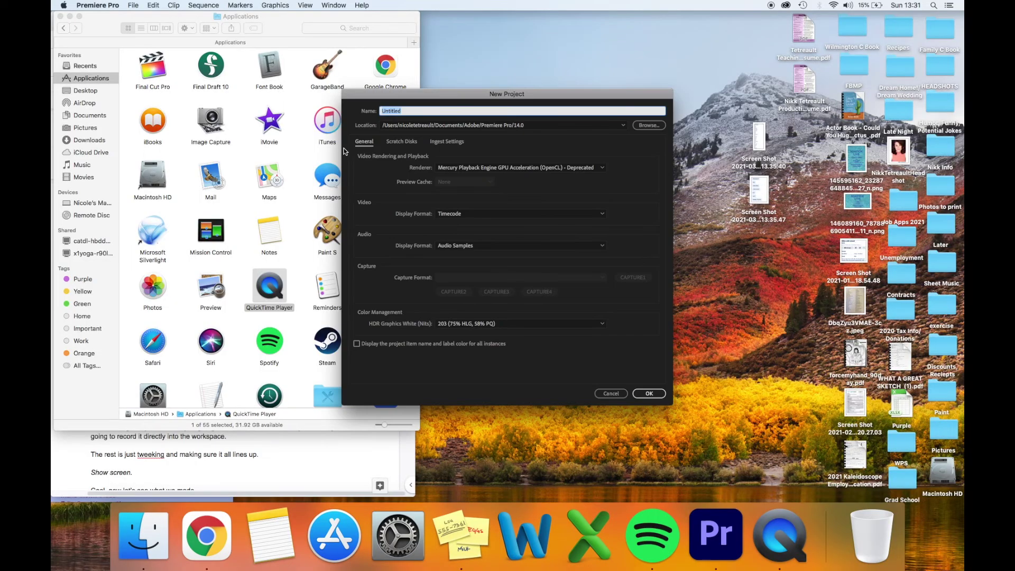
Name the new Premiere Pro project Beans and Beer and create it
text(Beans and Beer)
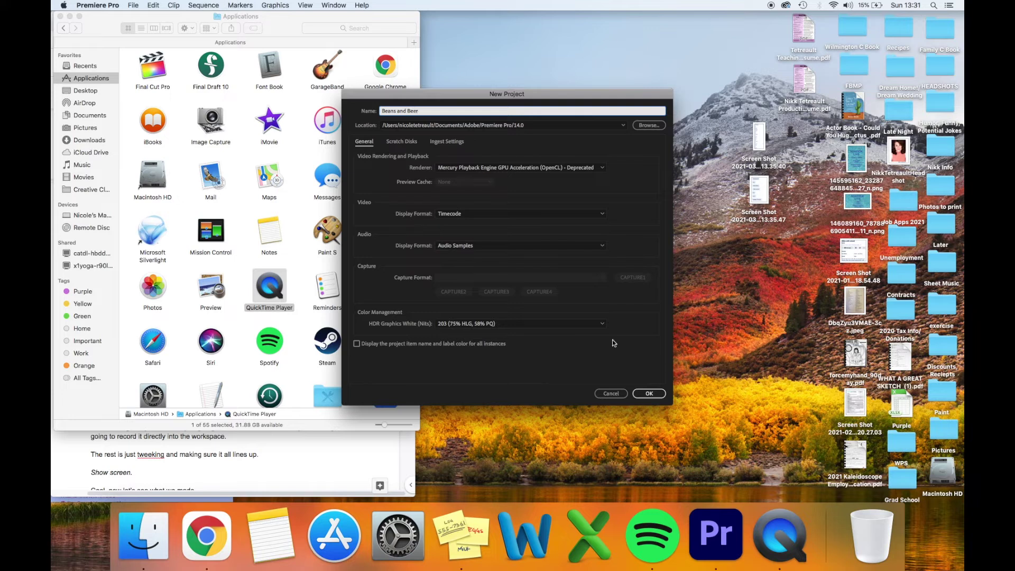
click(648, 394)
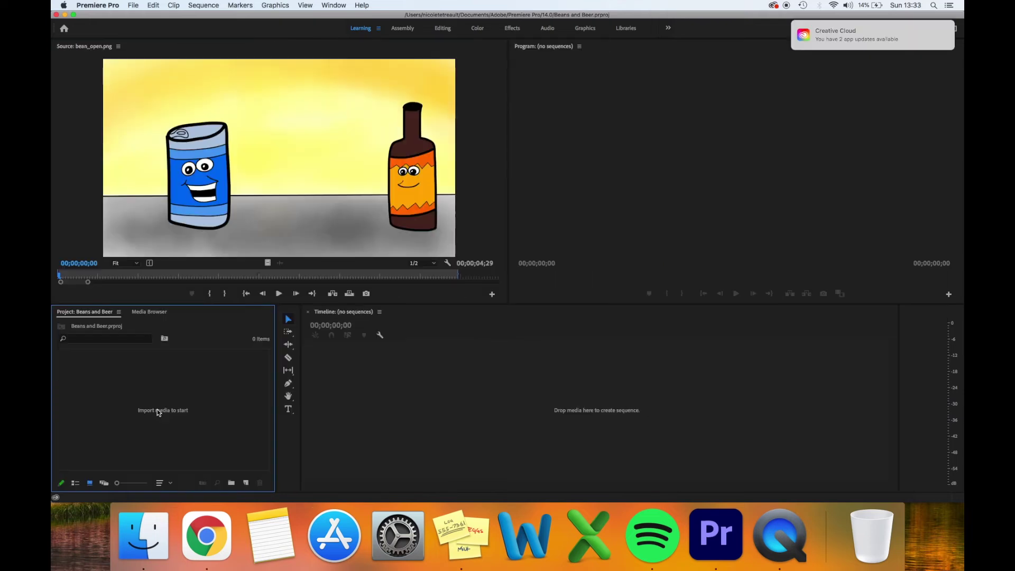
Import the PNG frames, beer_waddle_1b.png through bean_open.png, from the Downloads drive-download folder
right_click(158, 407)
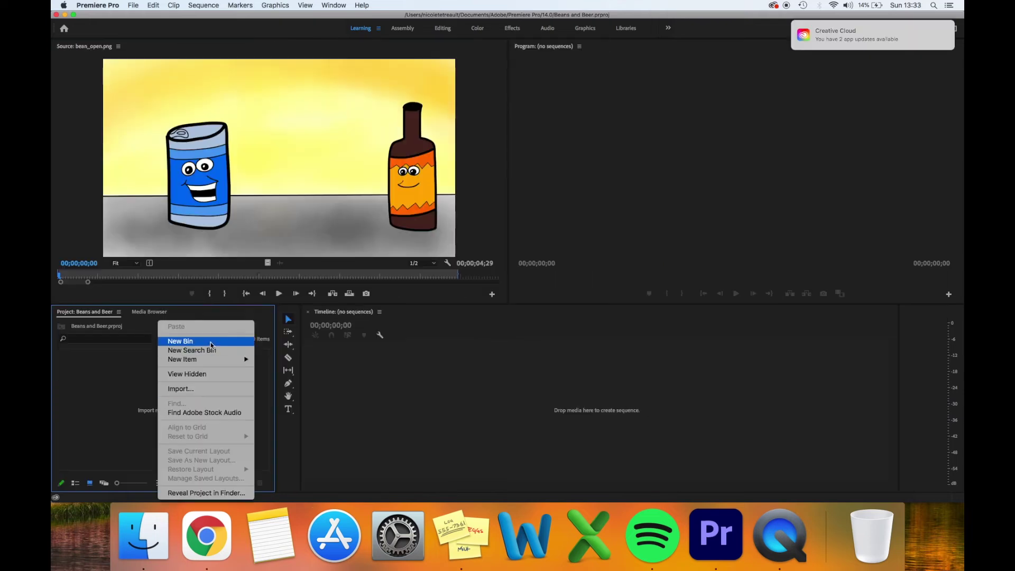
click(210, 390)
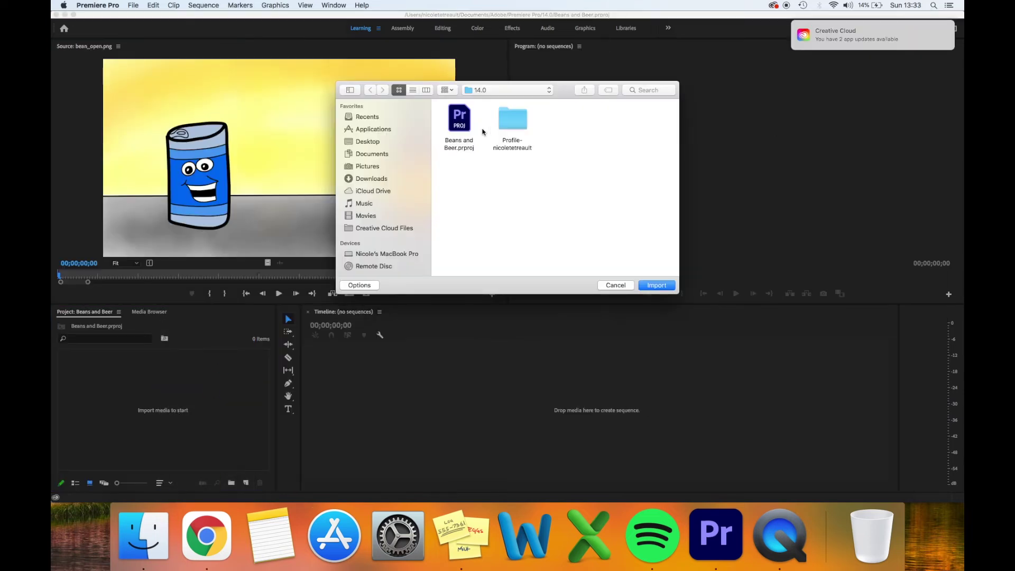
click(368, 179)
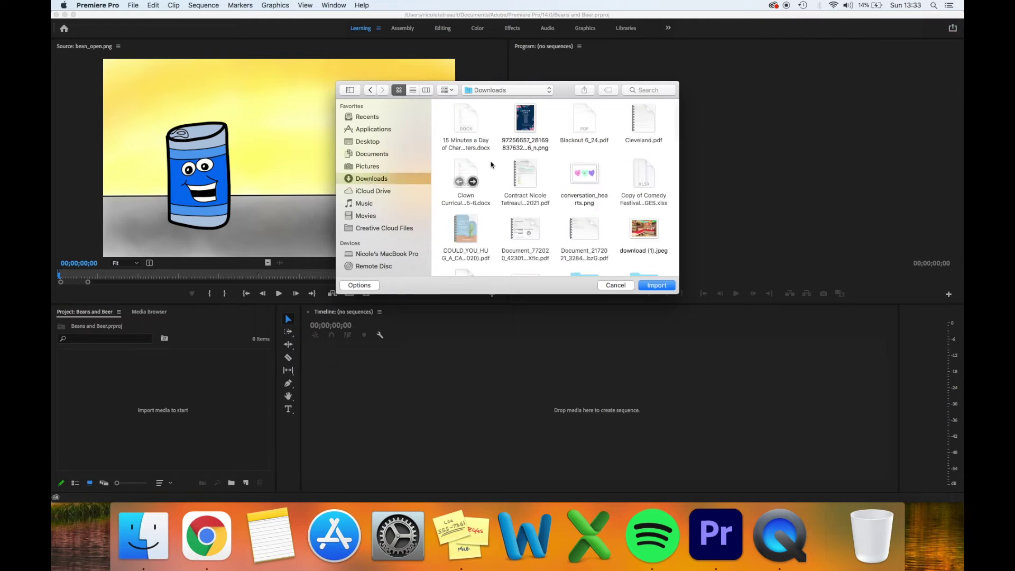
scroll(492, 165, down, 5)
scroll(491, 164, up, 5)
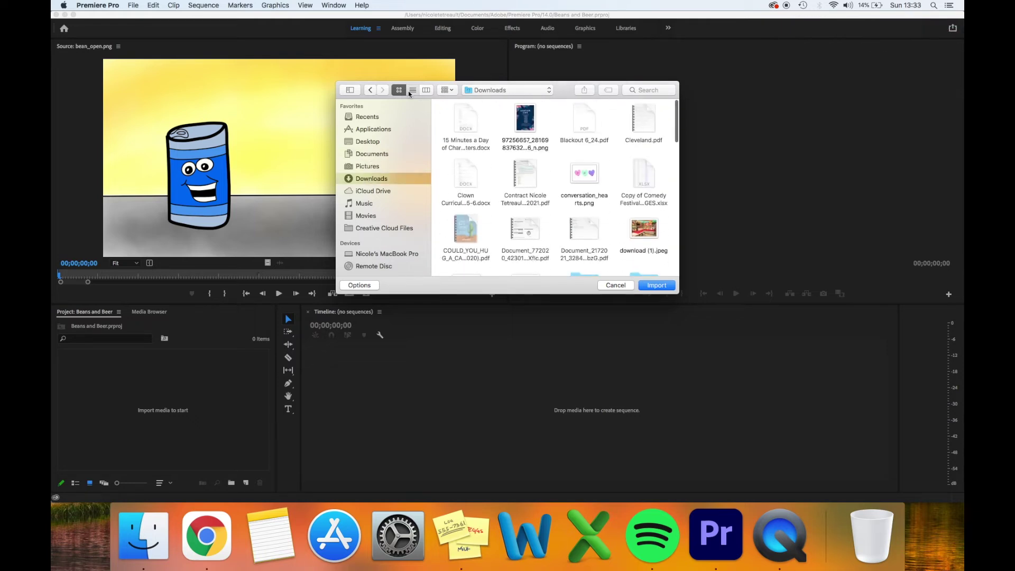
click(412, 90)
double_click(500, 117)
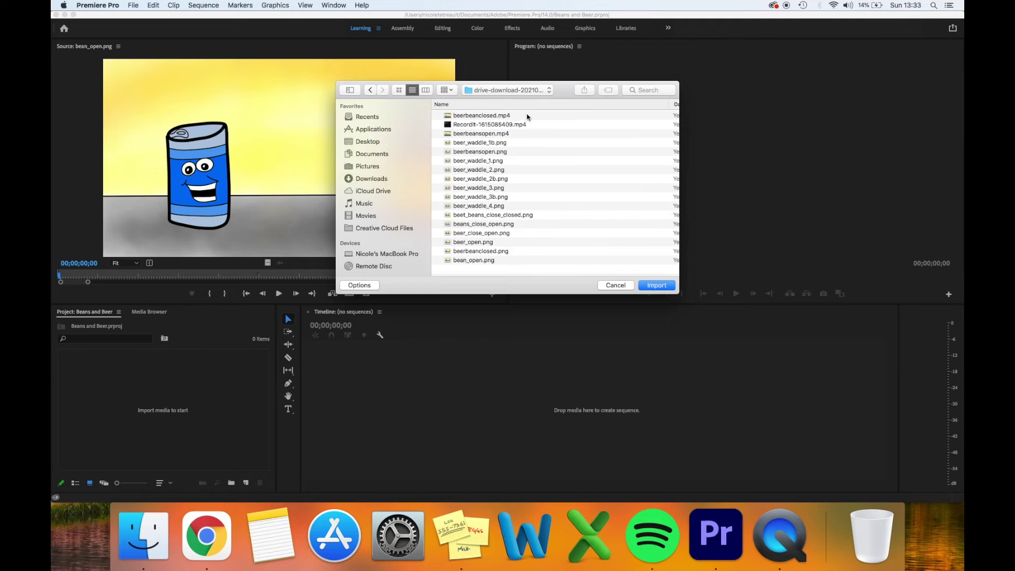
drag(515, 145, 533, 259)
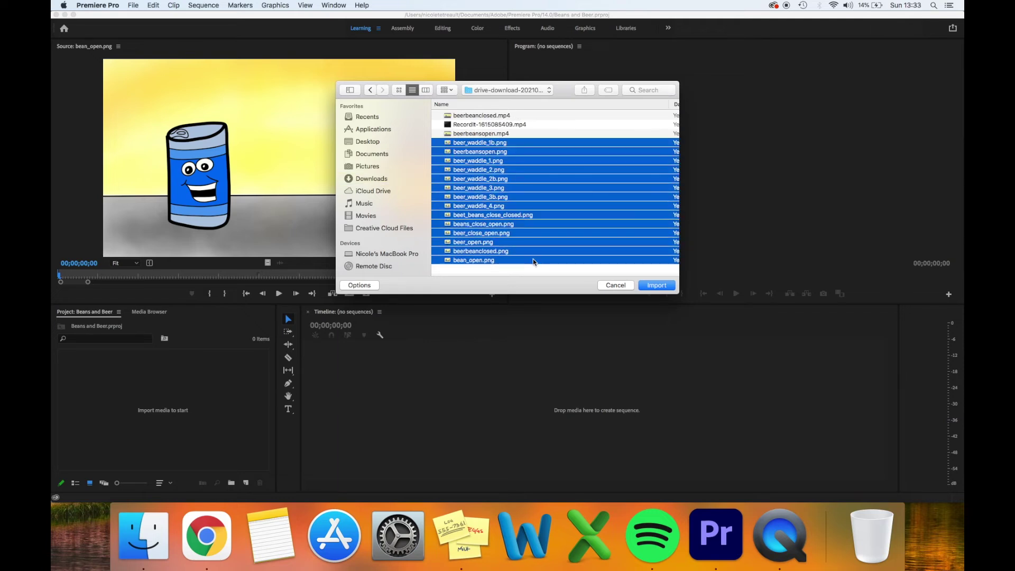
click(656, 285)
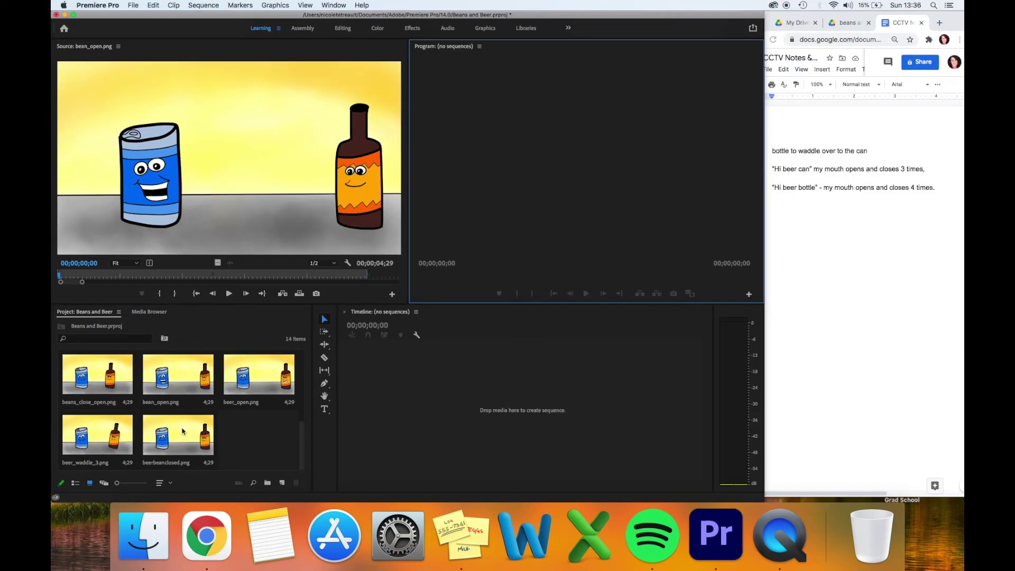
Make a sequence from beerbeanclosed.png and trim that clip to 7 frames
click(180, 438)
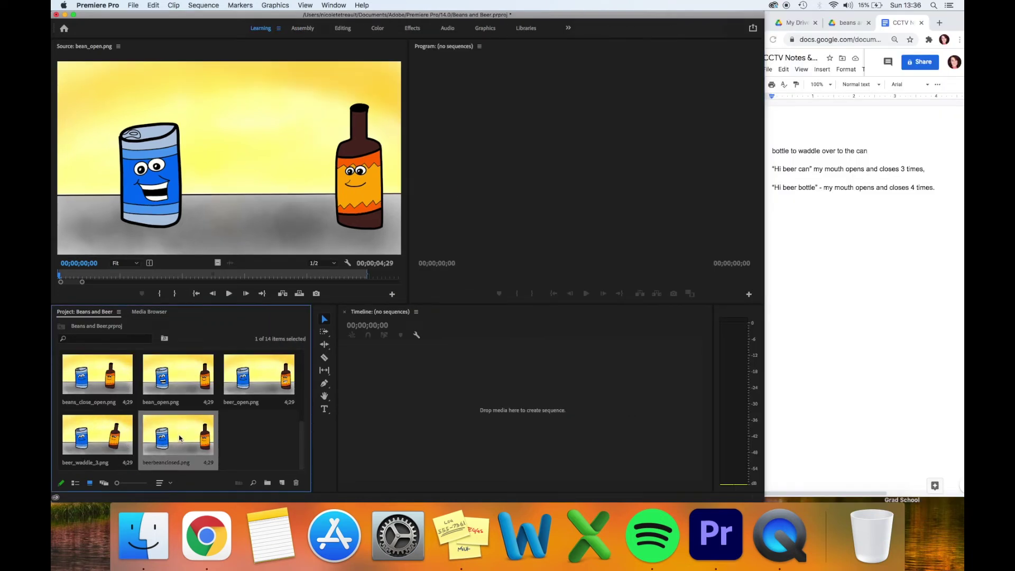
drag(180, 438, 400, 431)
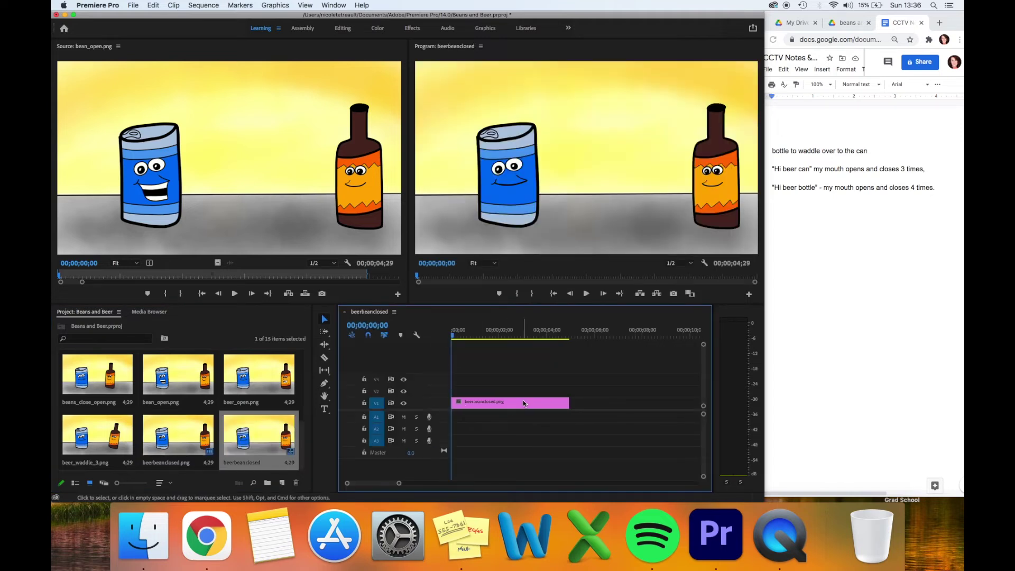
click(523, 403)
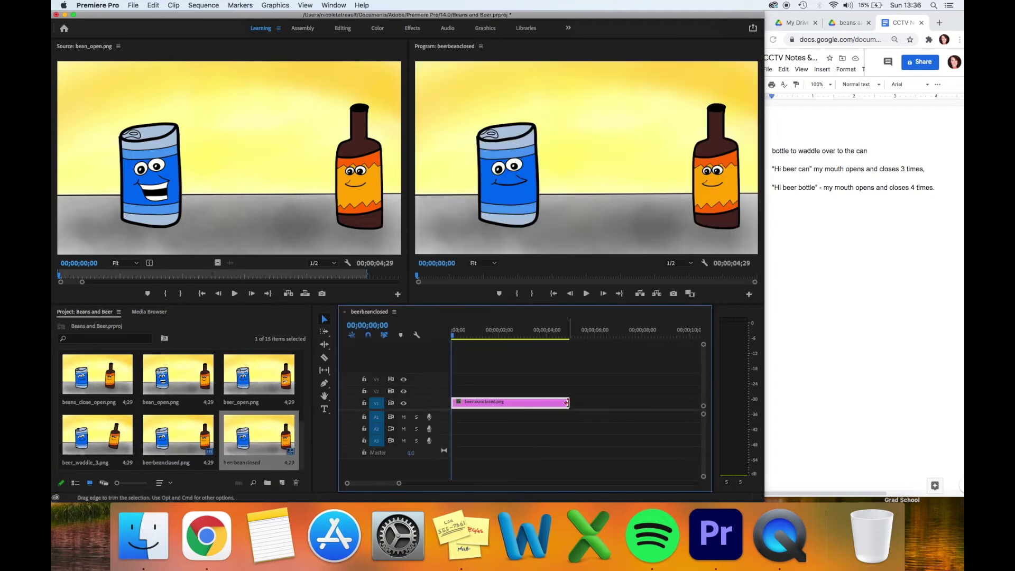
drag(567, 403, 454, 402)
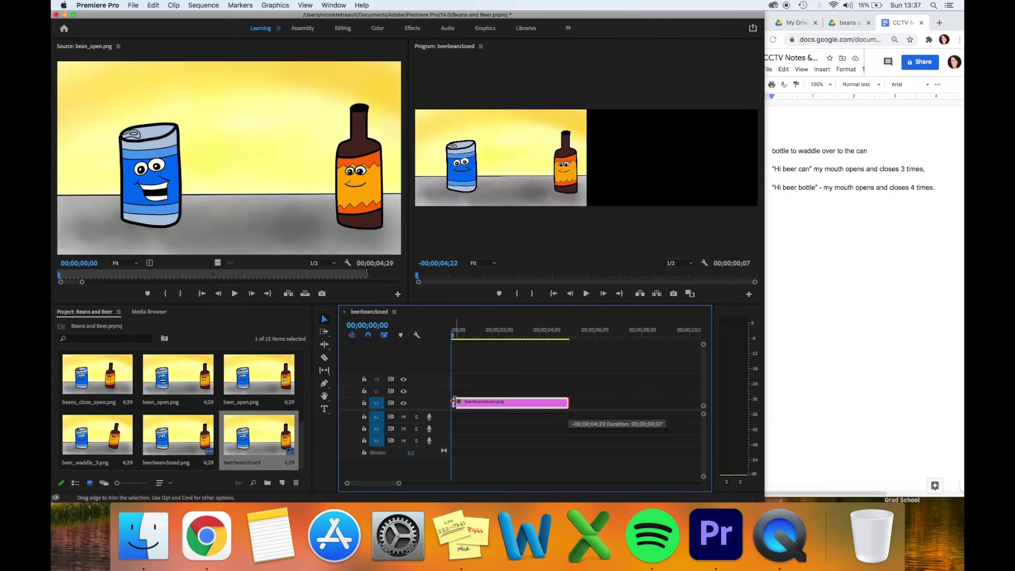
drag(454, 402, 454, 402)
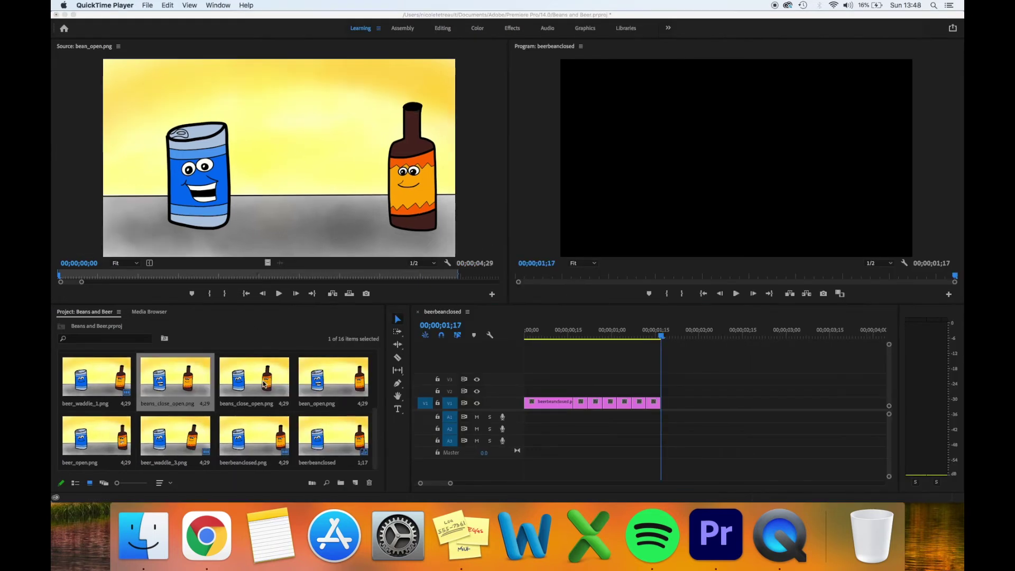
Place beans_close_open.png on V1 right after the closed-mouth clip
click(170, 396)
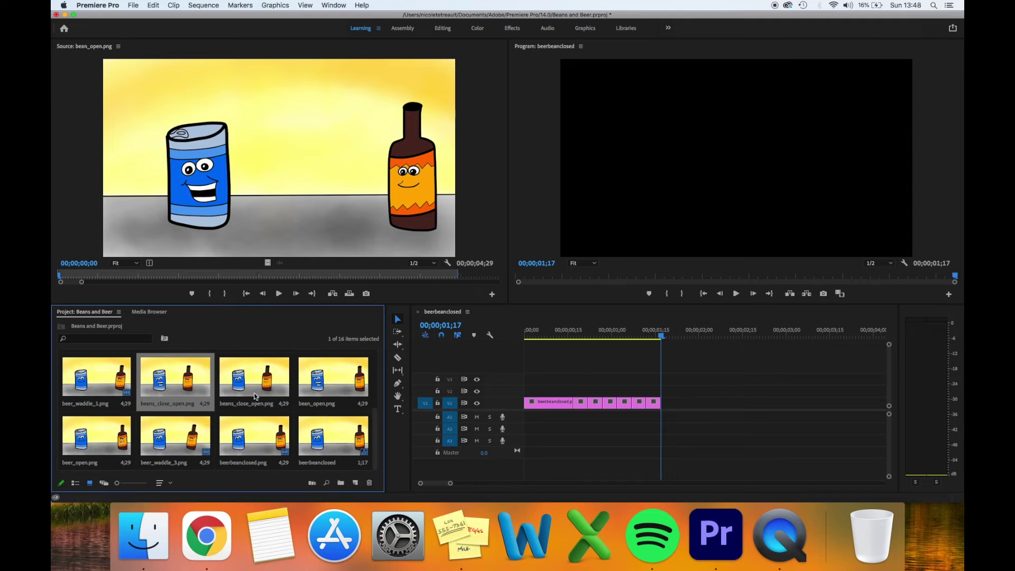
drag(178, 397, 669, 409)
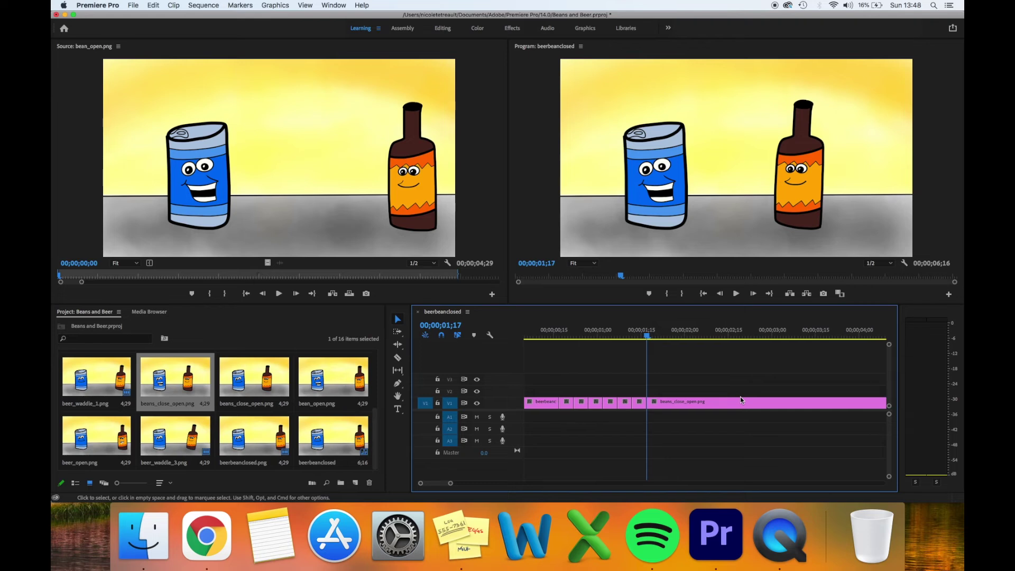
scroll(741, 400, down, 1)
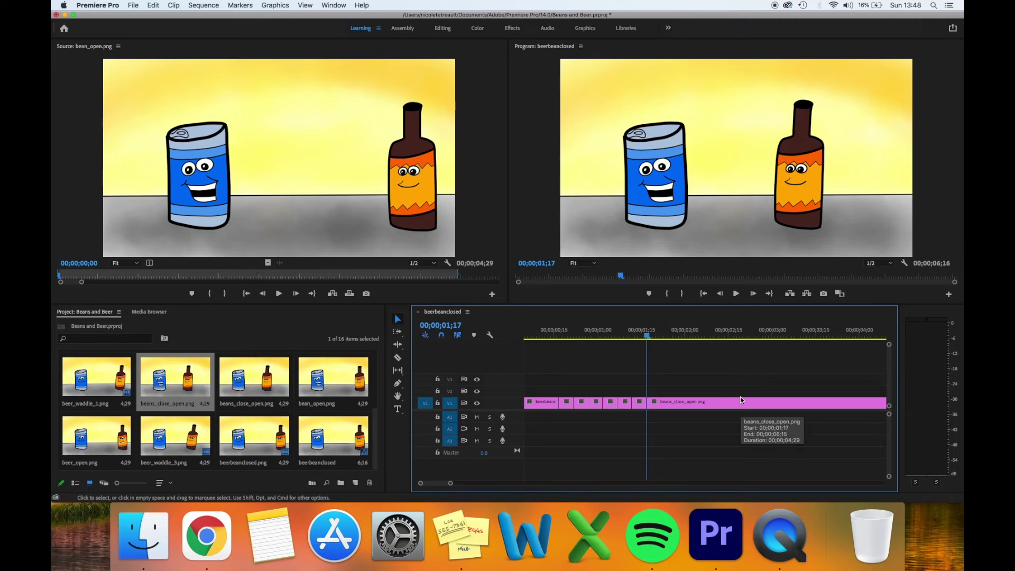
scroll(741, 400, up, 4)
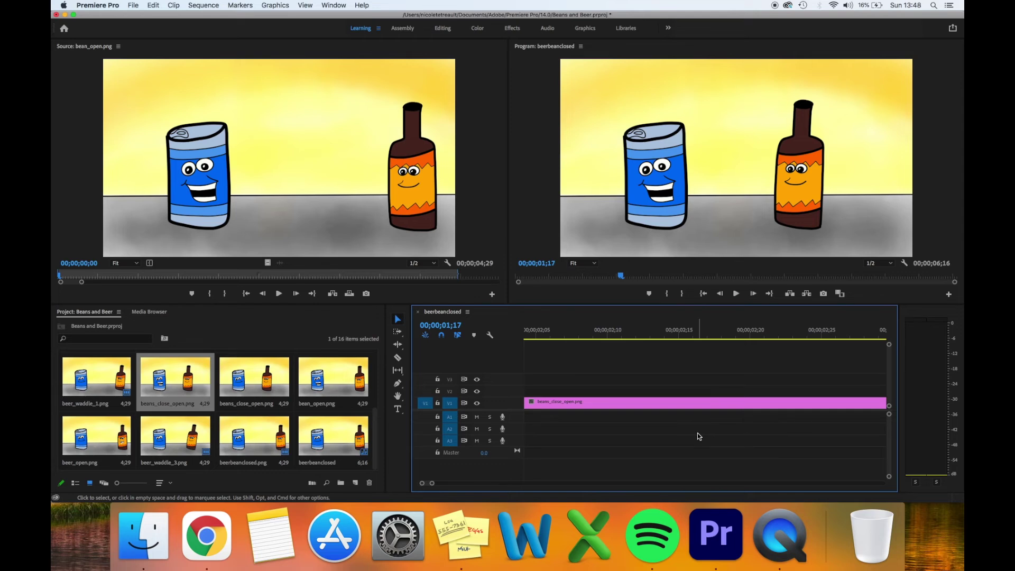
scroll(697, 436, left, 5)
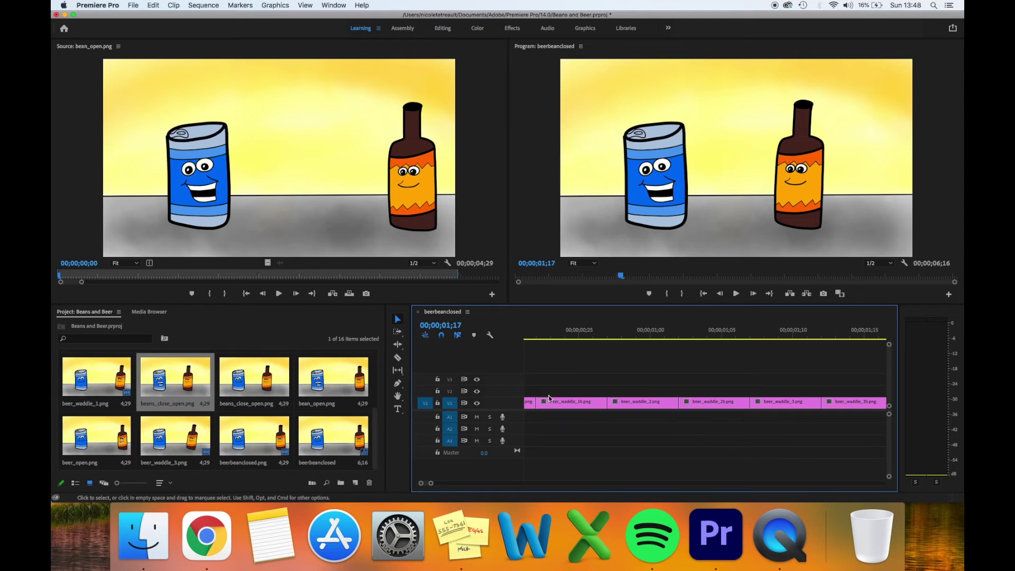
scroll(550, 400, right, 20)
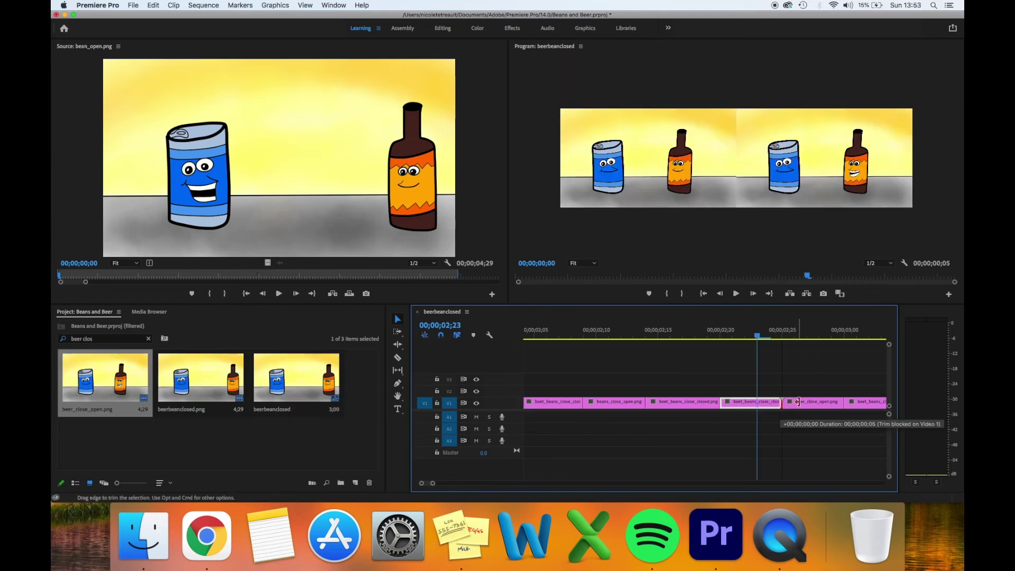
Trim a mouth clip's edge on the timeline to adjust its length
drag(795, 402, 807, 402)
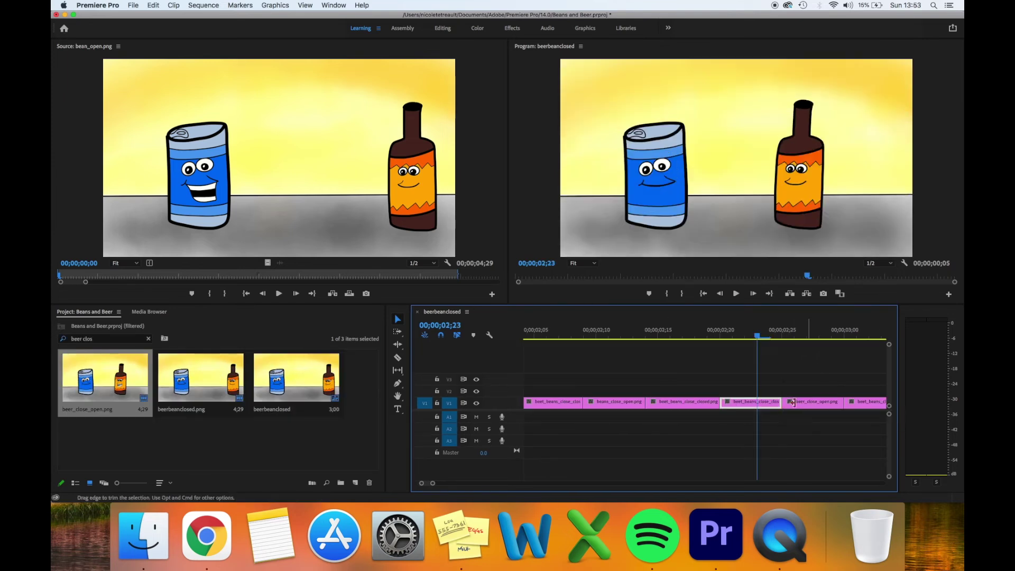
scroll(788, 388, right, 2)
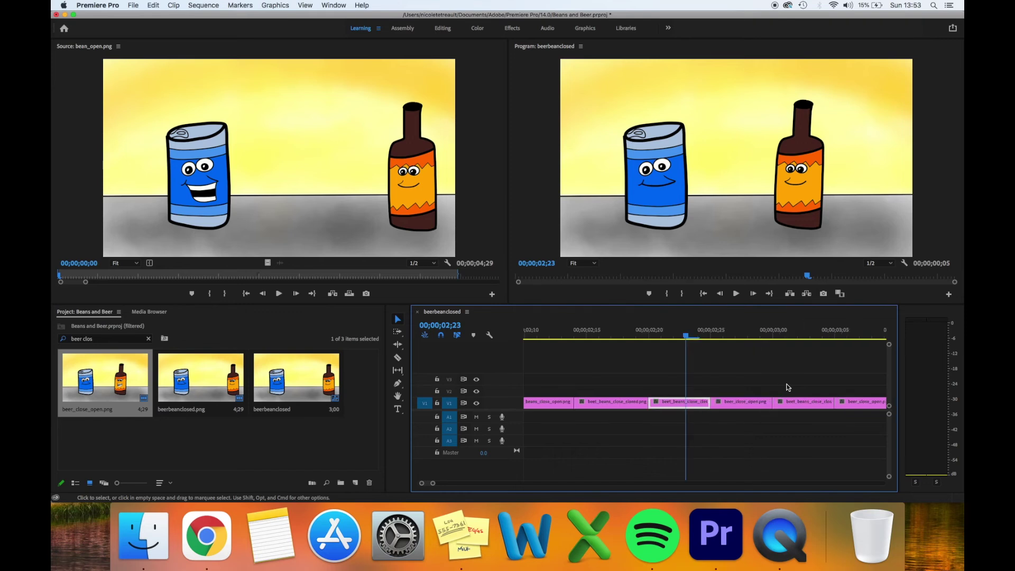
scroll(788, 388, down, 4)
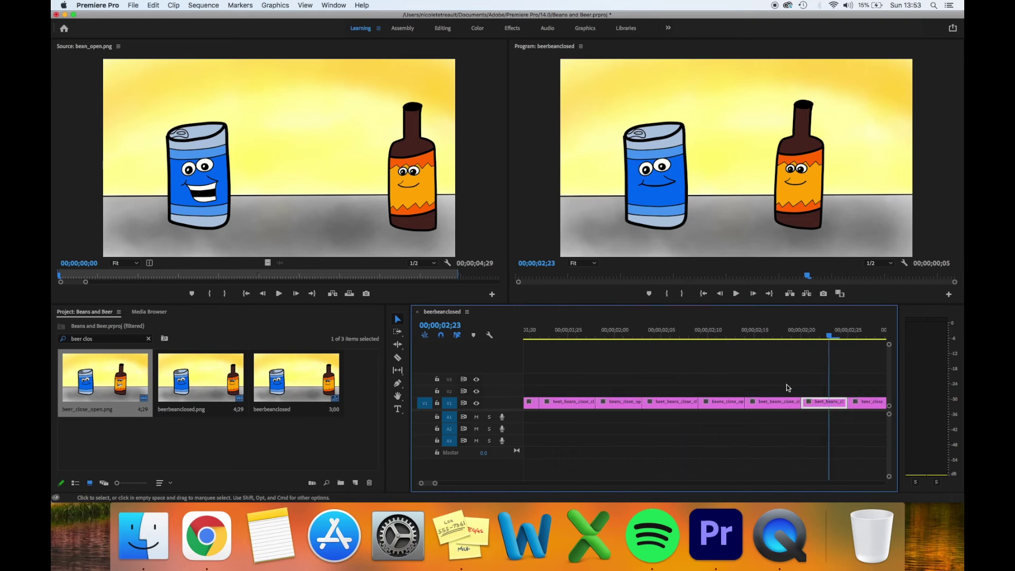
scroll(788, 387, down, 4)
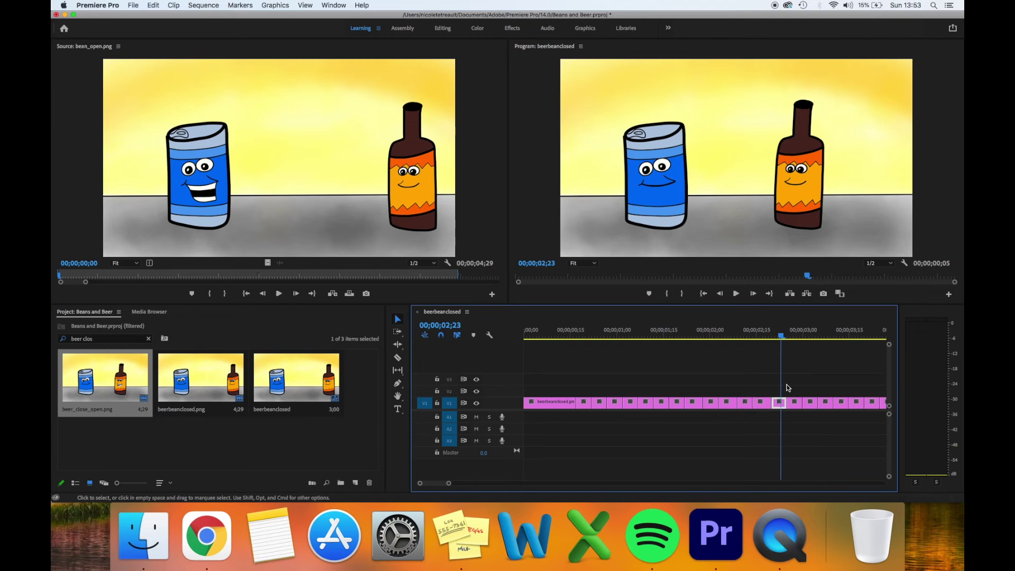
scroll(788, 387, right, 3)
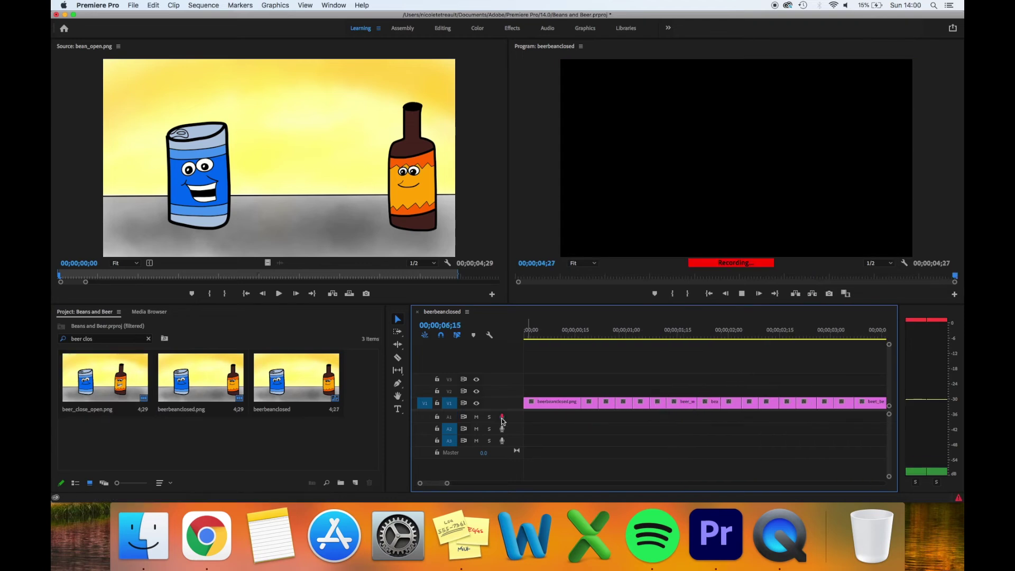
Stop the A1 voice-over recording and close the gaps between the beans_close_open mouth clips
click(503, 419)
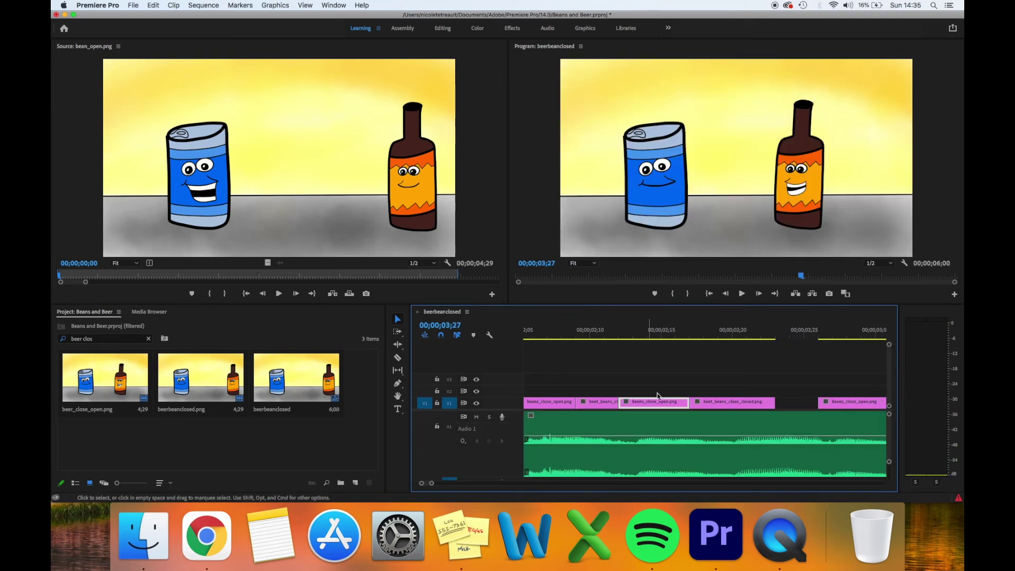
drag(665, 394, 682, 407)
drag(618, 402, 587, 403)
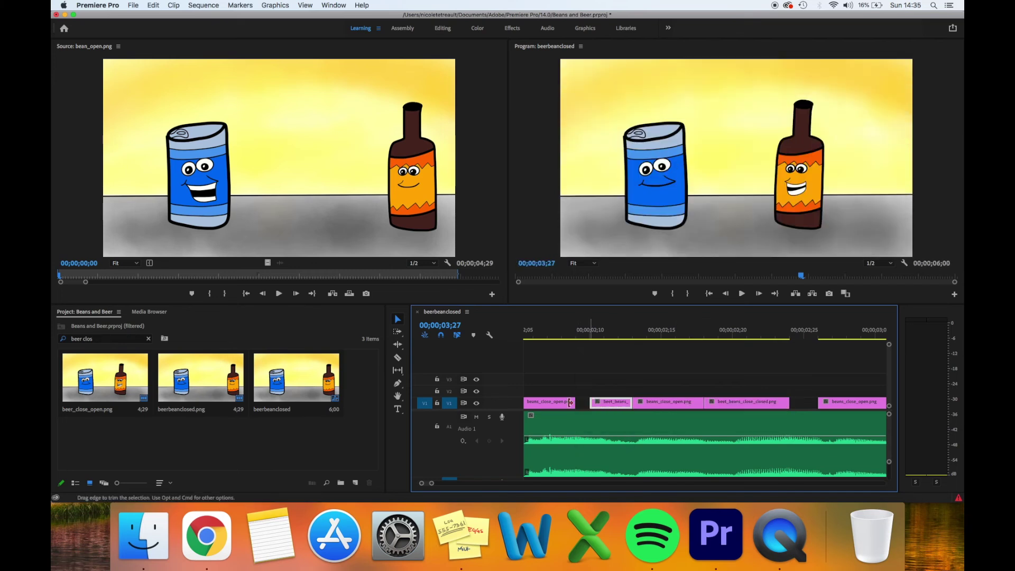
drag(571, 403, 590, 403)
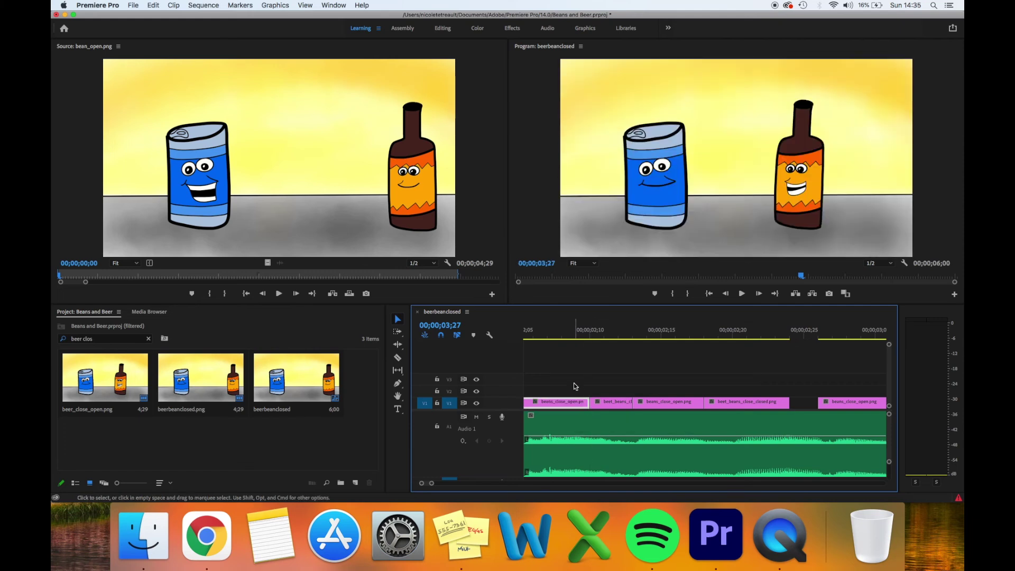
Play the sequence back to check the lip-sync timing
key(j)
key(k)
scroll(668, 457, down, 1)
scroll(668, 457, left, 2)
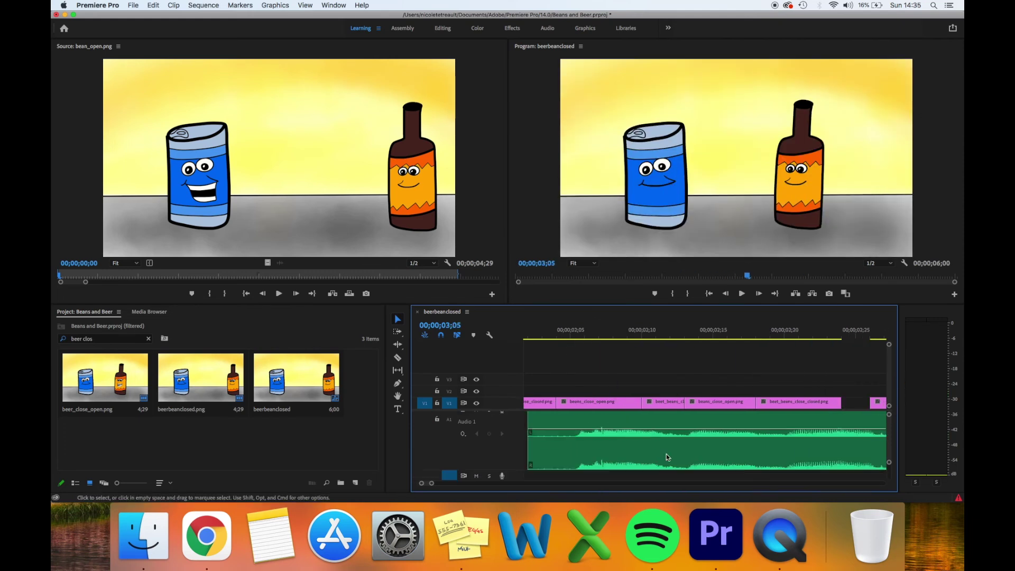
scroll(667, 453, right, 3)
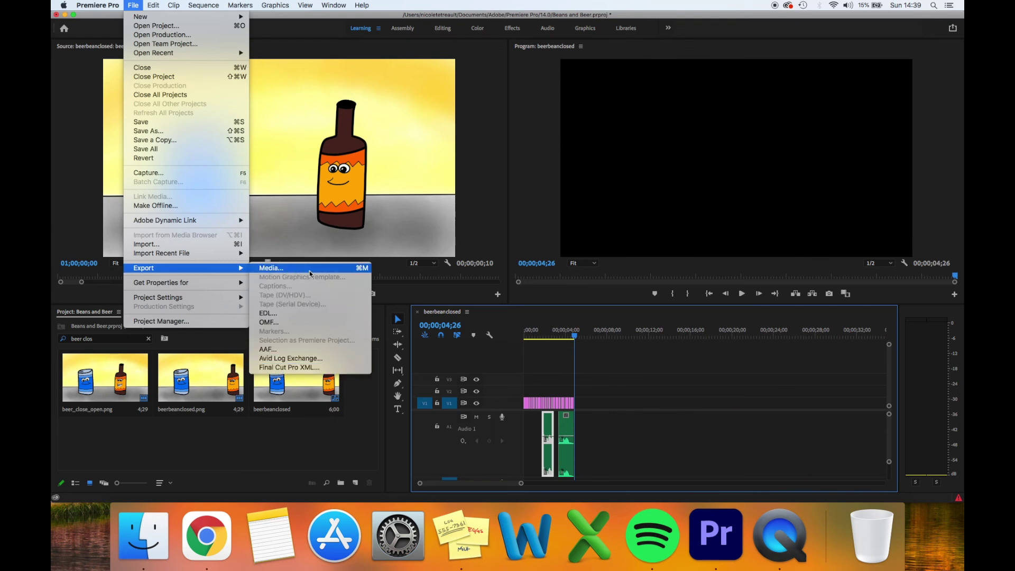
Export the beerbeanclosed sequence with the format set to MPEG4
click(310, 272)
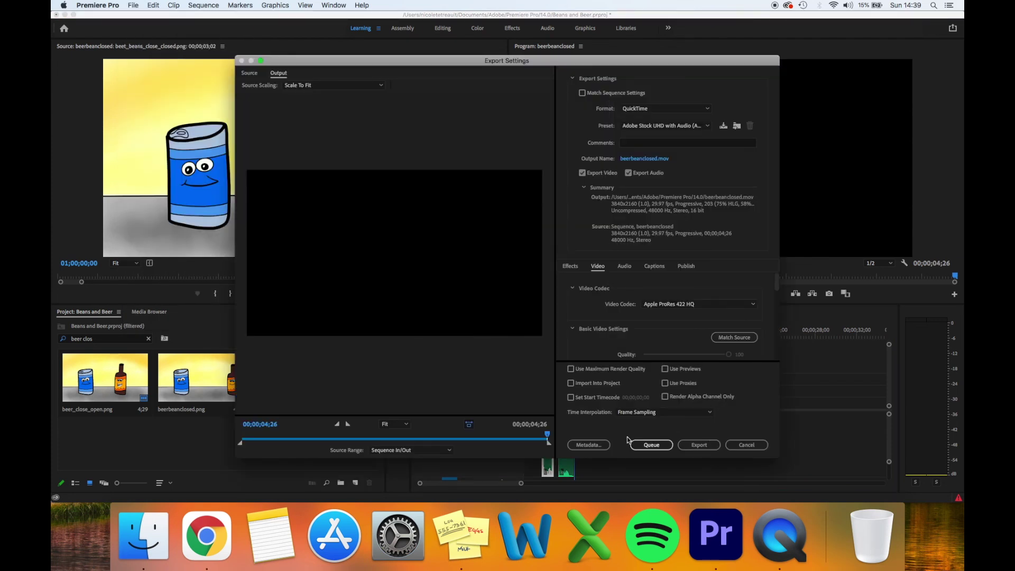
click(634, 109)
click(666, 297)
click(699, 445)
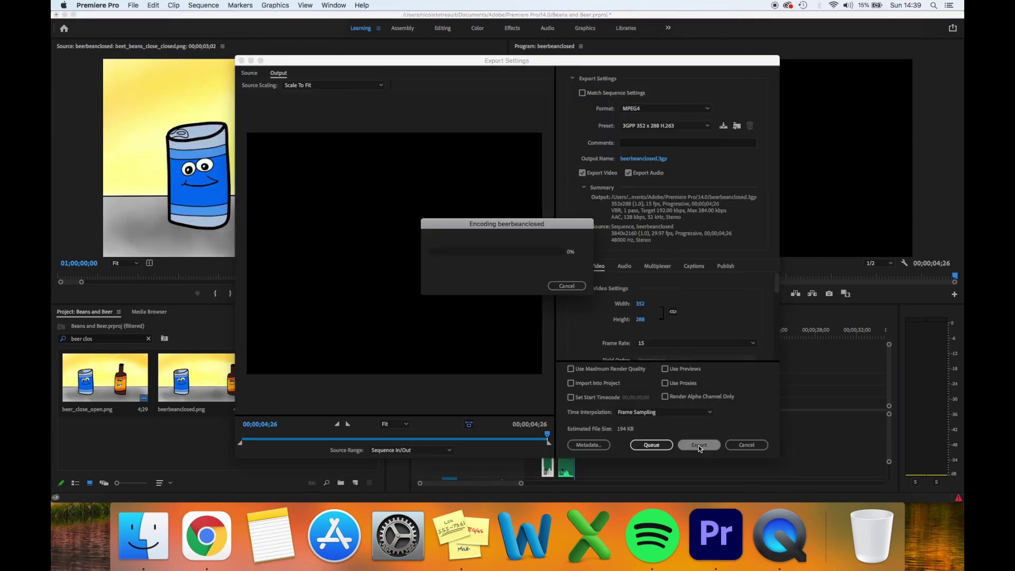